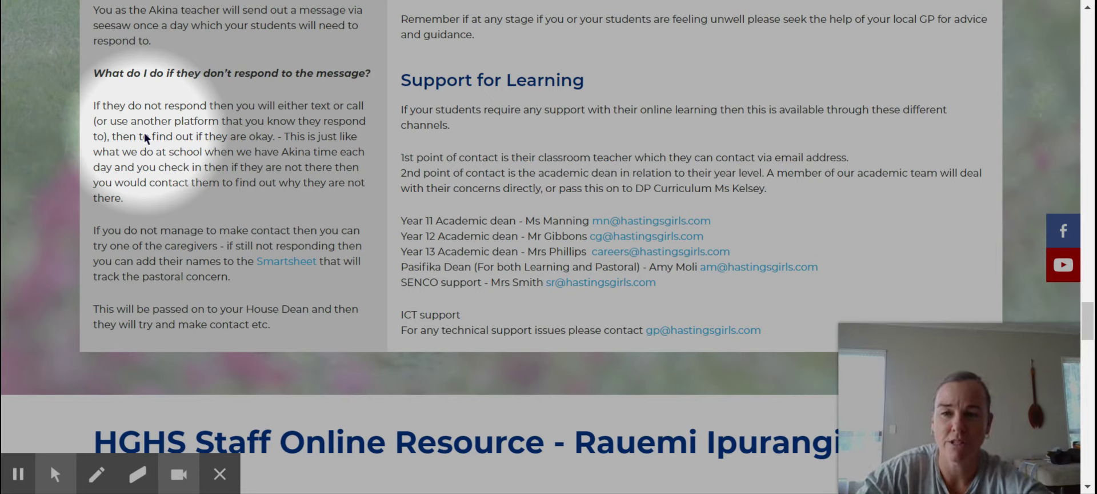
- Find the student pastoral concerns link on the Distance Learning Plan page and open the Online Student Concerns April 2020 sheet
scroll(279, 140, up, 8)
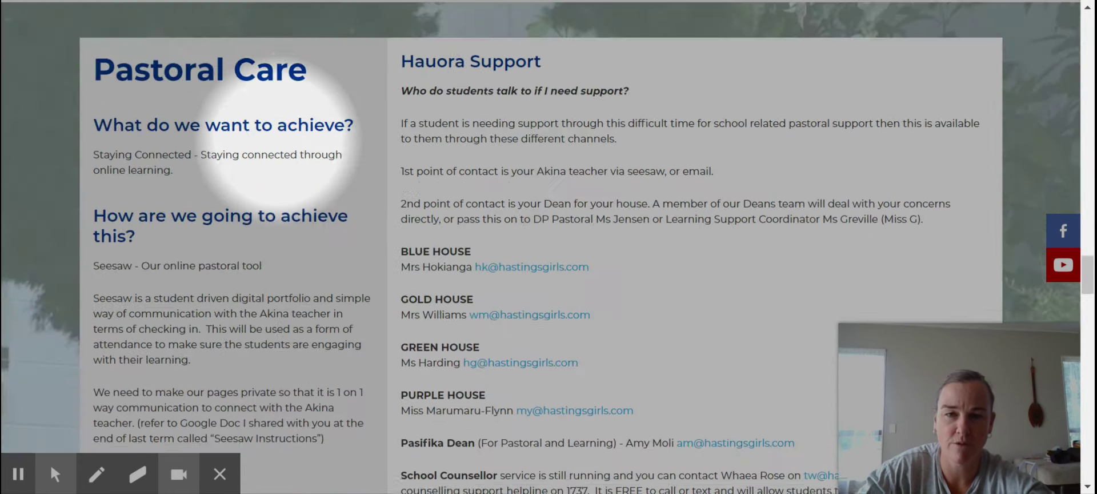
scroll(278, 140, up, 15)
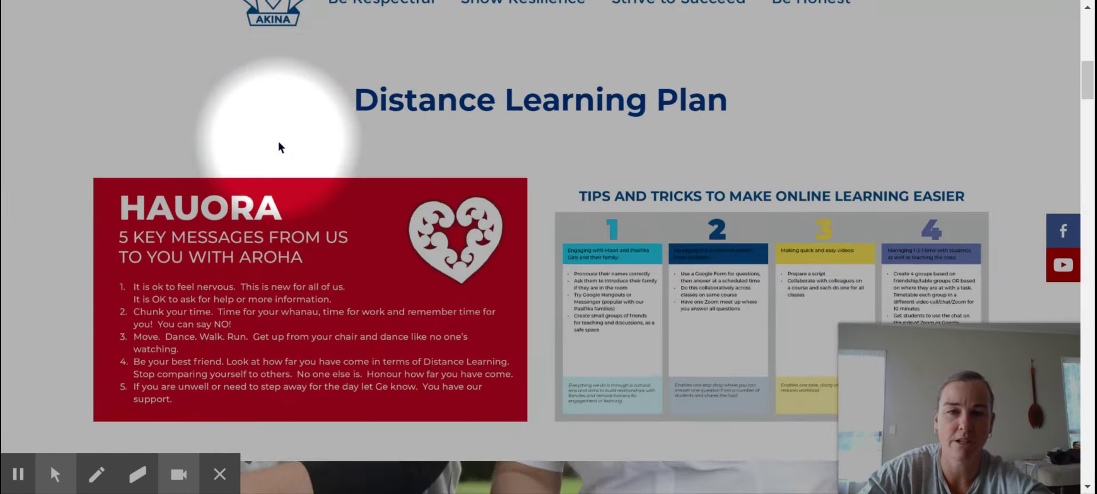
scroll(279, 143, down, 6)
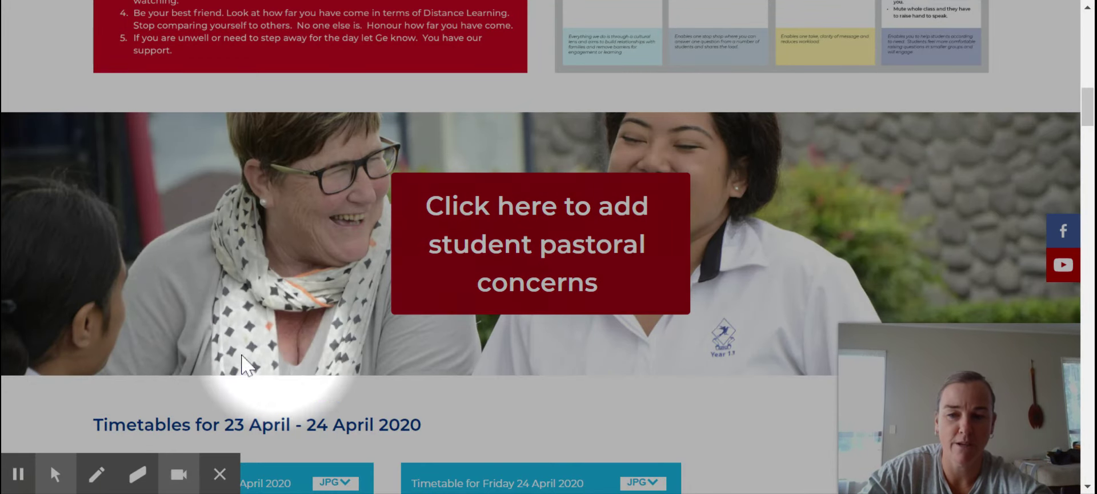
mouse_move(56, 474)
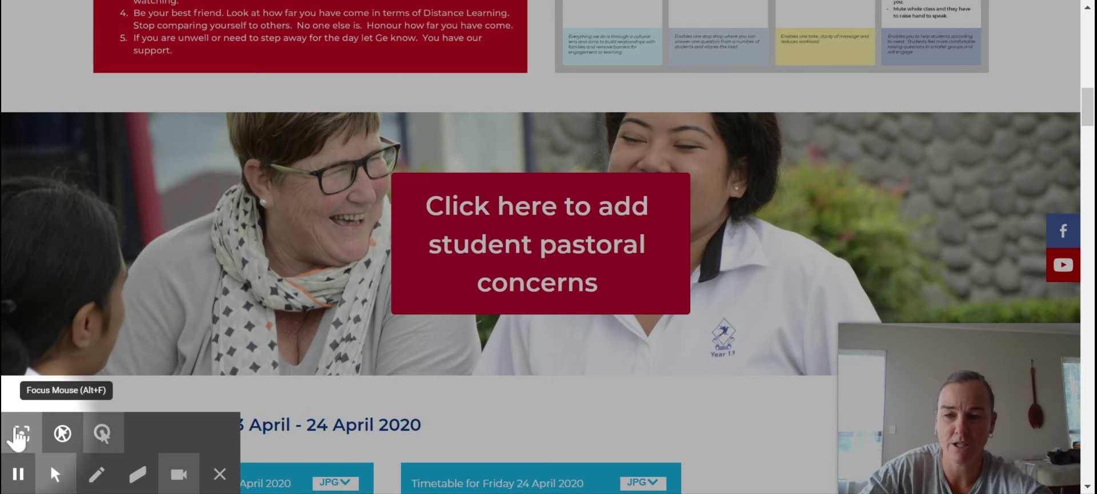
click(21, 433)
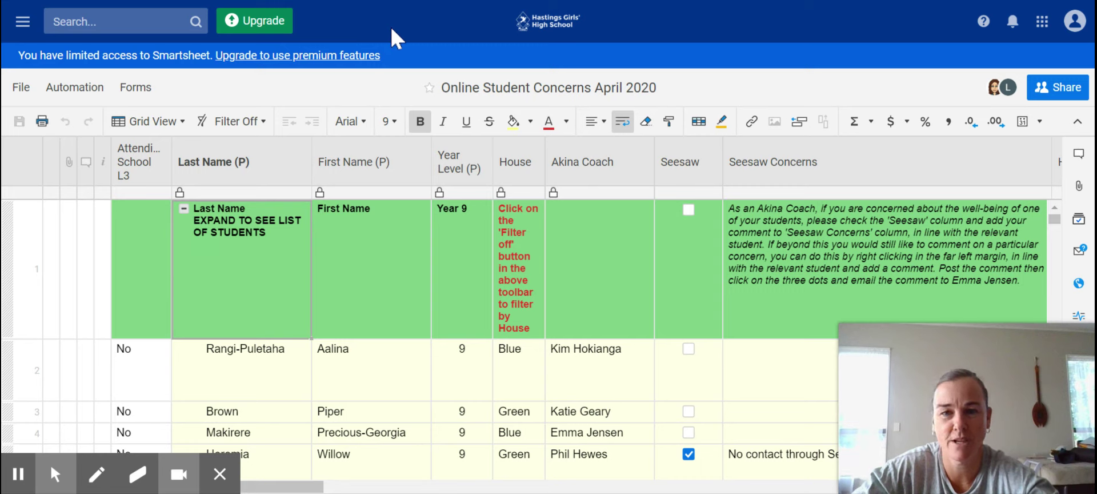
- Filter the student concerns sheet to show only Blue House students
click(240, 280)
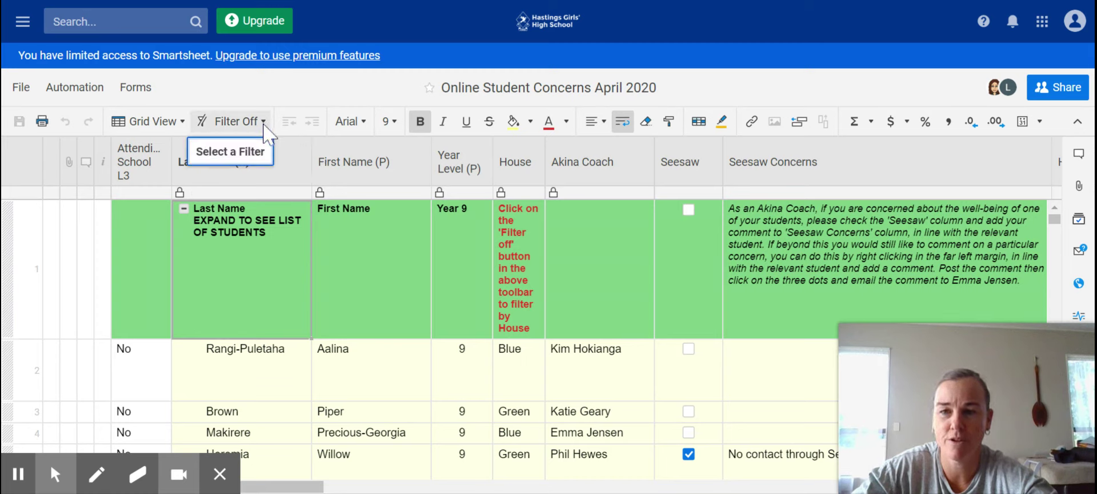
click(262, 122)
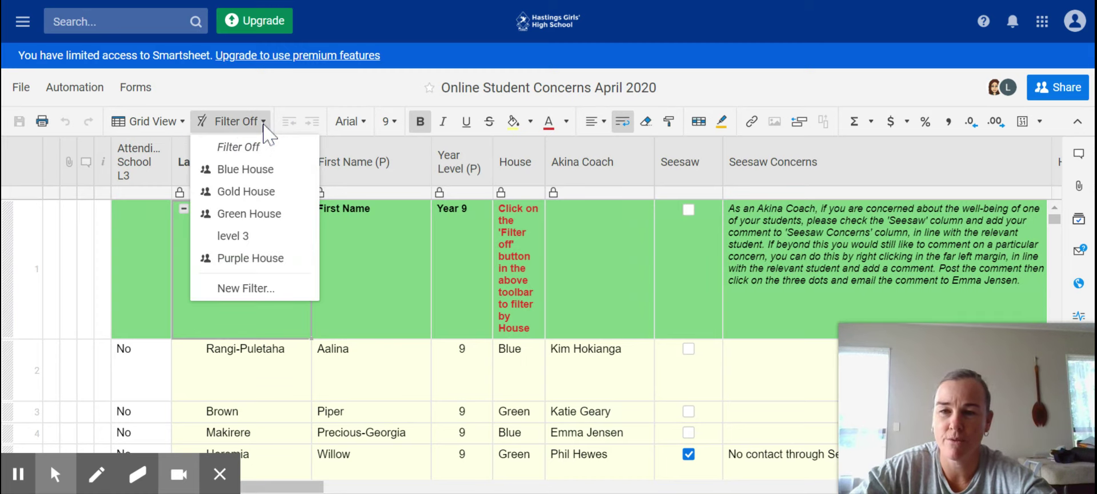
click(251, 170)
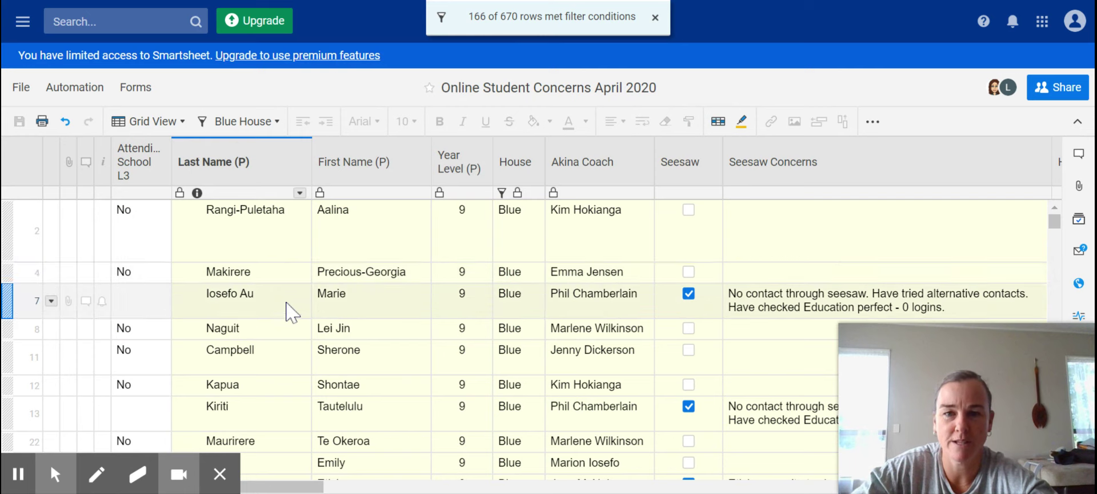
- Look through the Blue House student list and examine its Seesaw checkboxes and Seesaw Concerns column, particularly for the student in row 4
scroll(286, 303, down, 10)
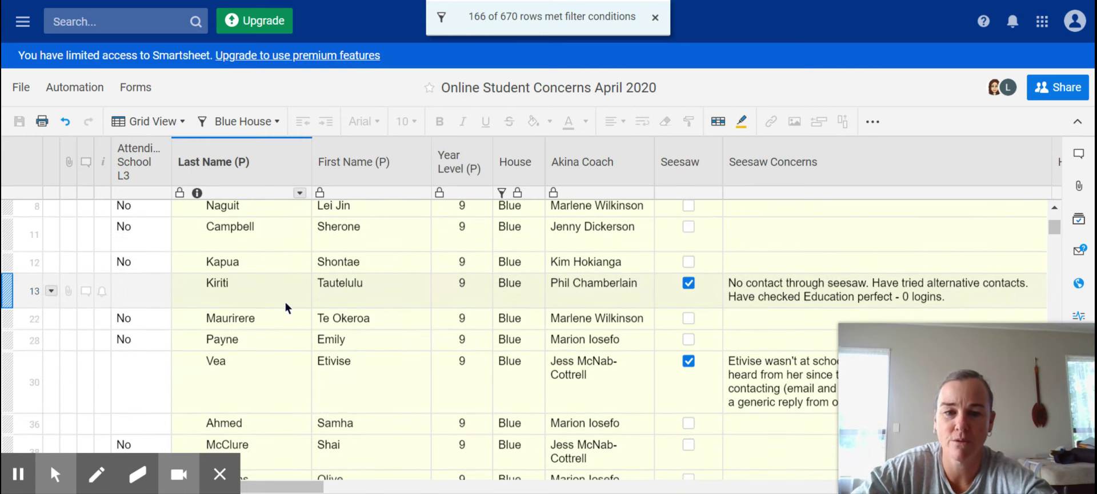
scroll(286, 302, down, 10)
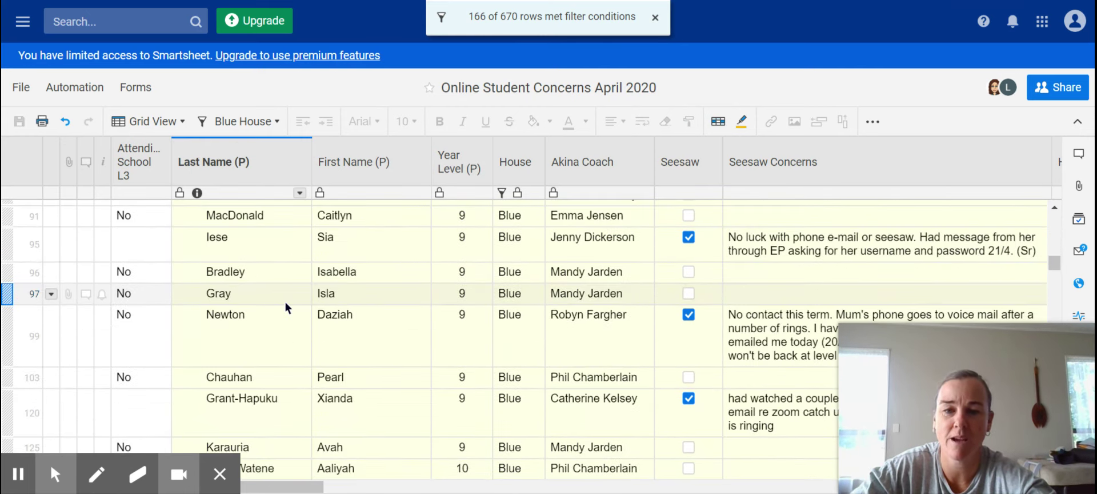
scroll(286, 302, up, 20)
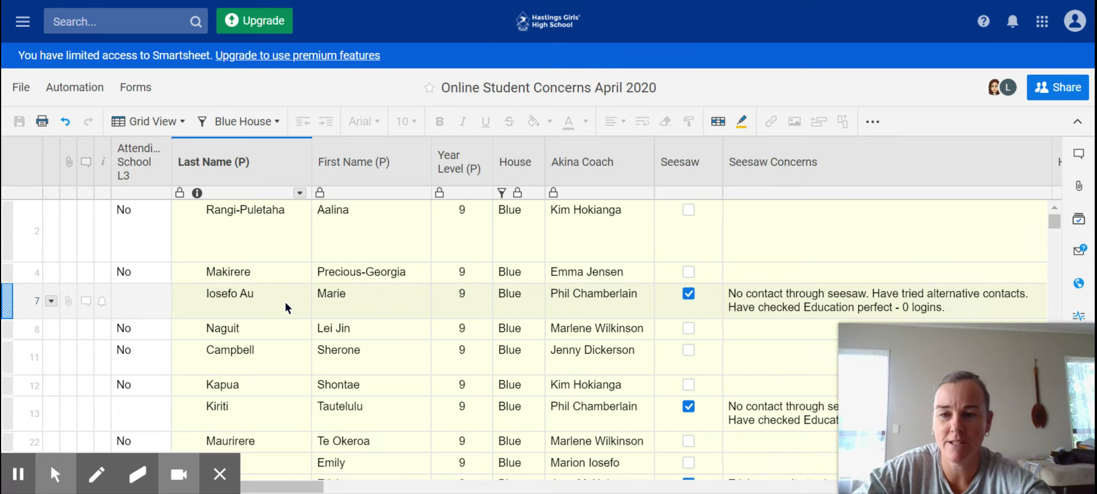
scroll(286, 301, down, 1)
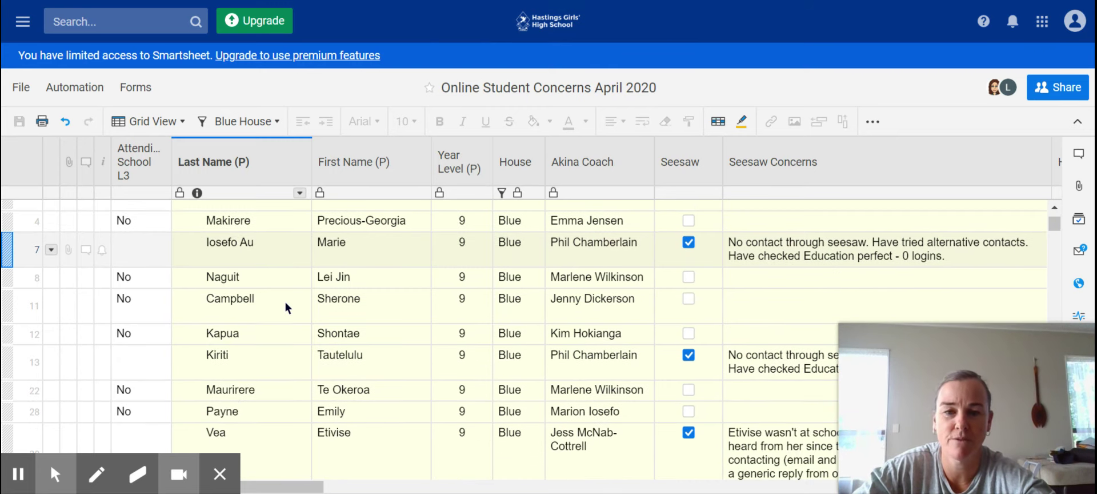
scroll(286, 302, down, 3)
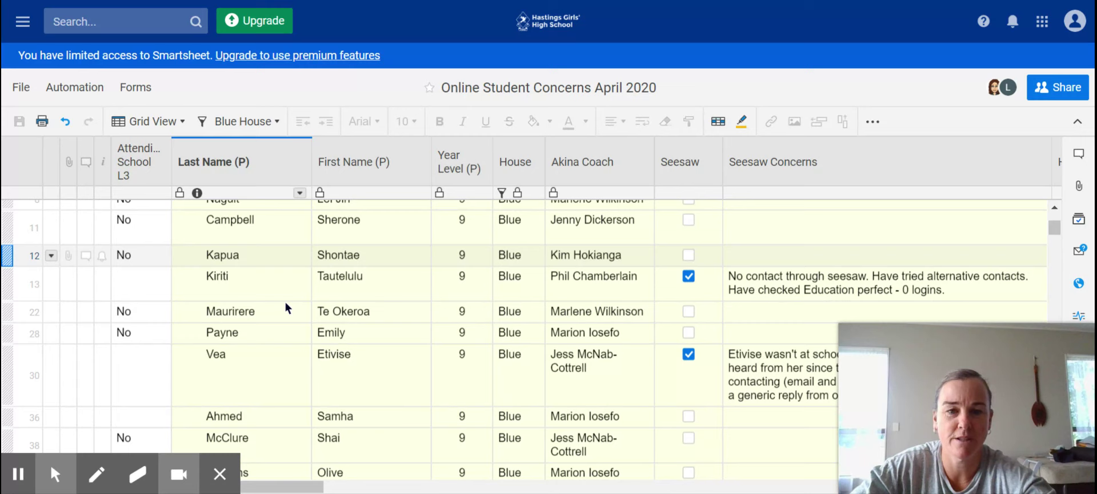
click(704, 226)
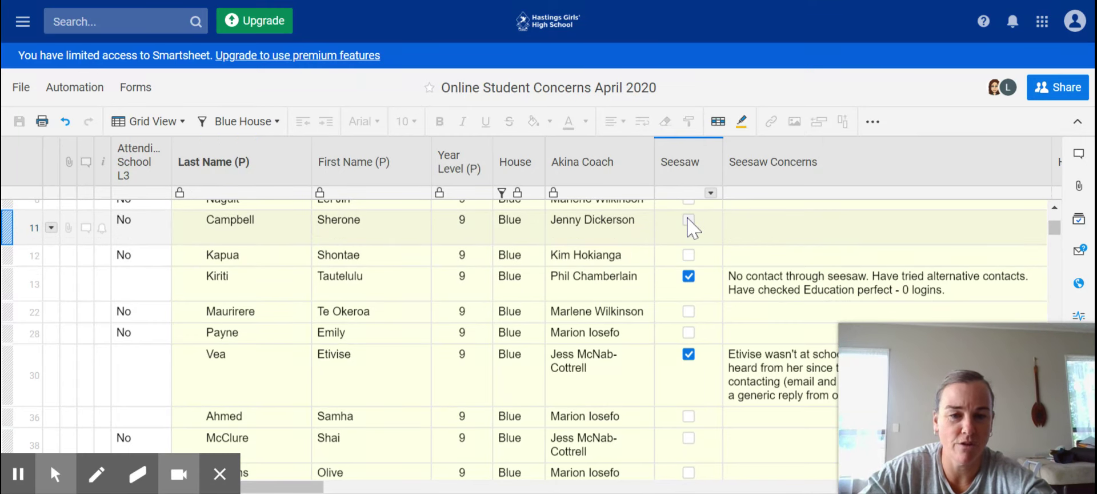
click(593, 341)
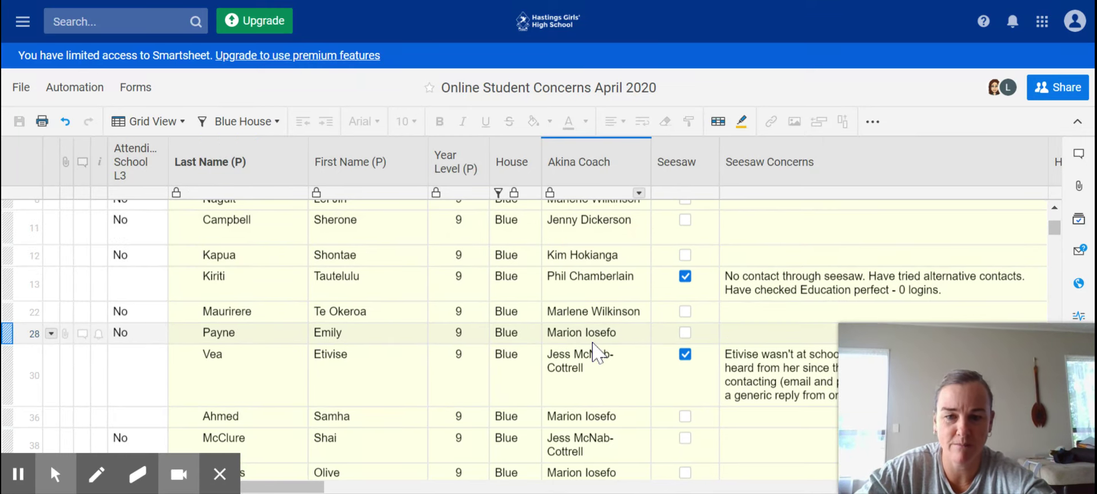
scroll(593, 345, up, 3)
click(503, 243)
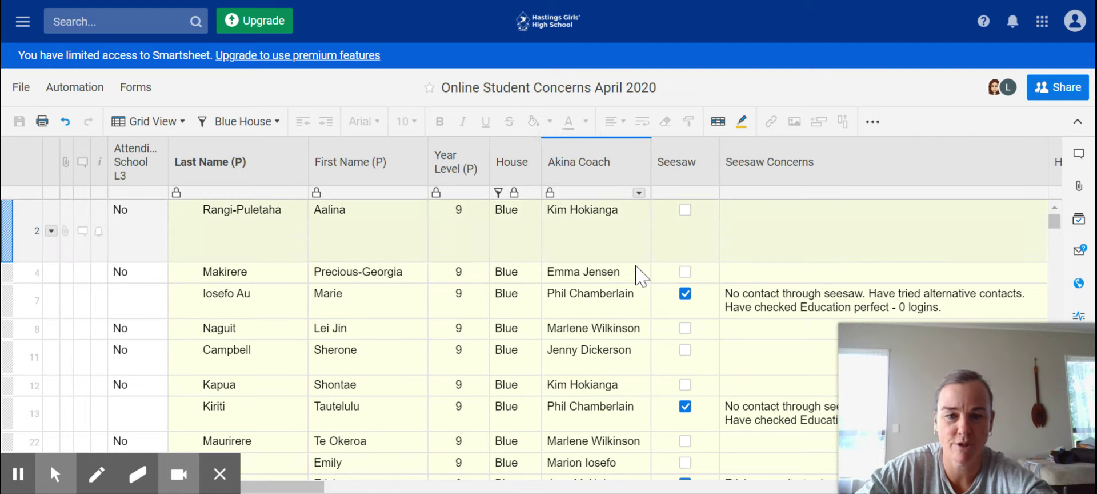
click(691, 272)
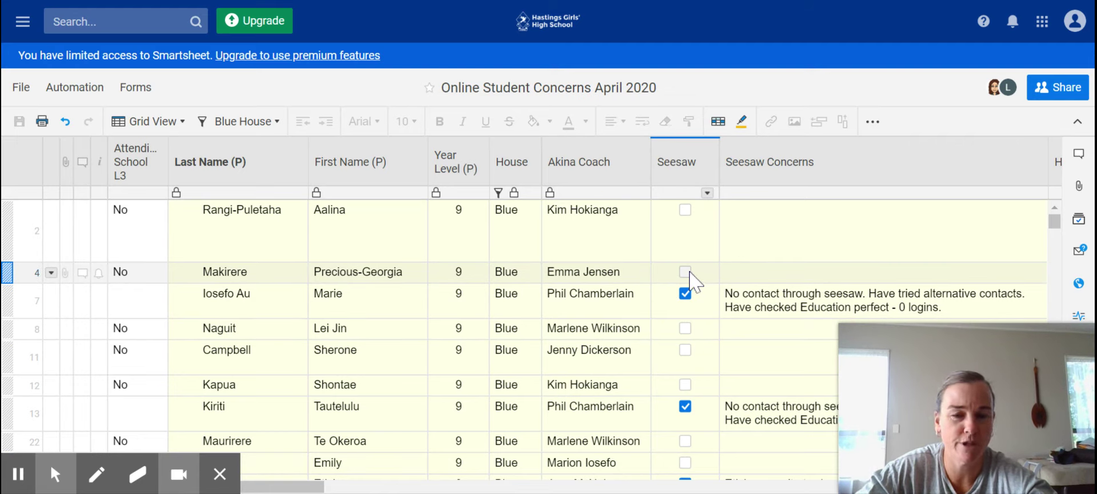
click(751, 271)
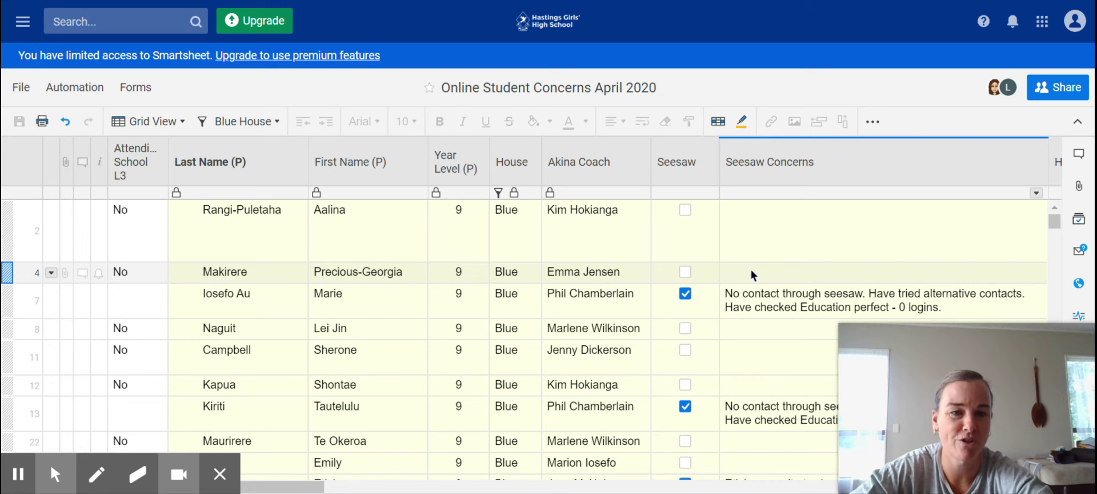
- Examine the House Dean Comments, Notify DP and DP Pastorals Comments columns, and return to the student name columns
scroll(751, 269, right, 5)
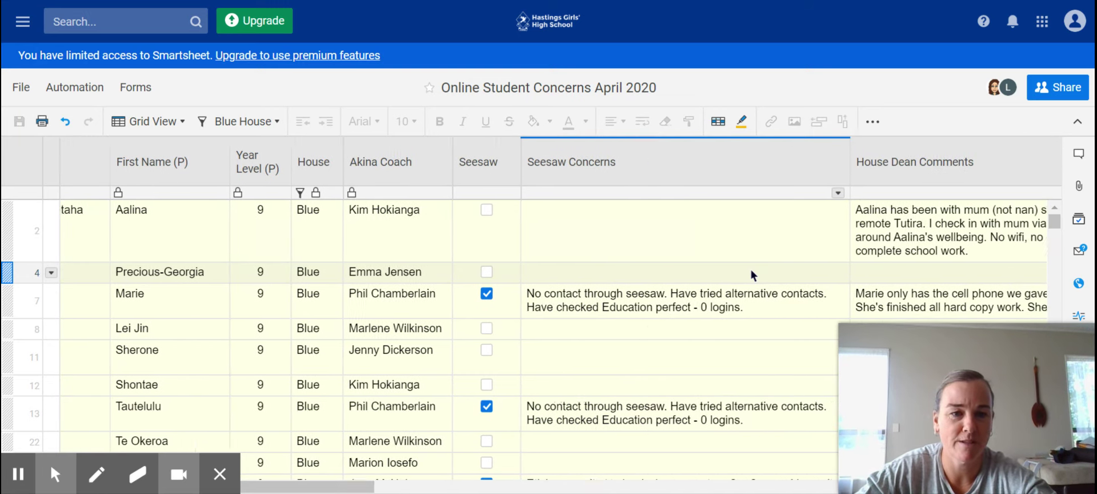
scroll(751, 269, right, 5)
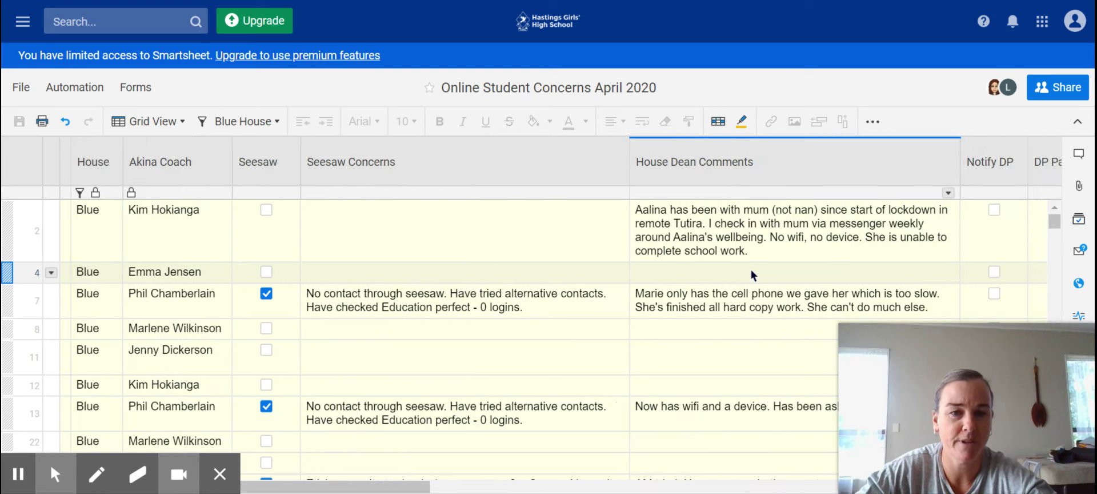
scroll(751, 275, right, 1)
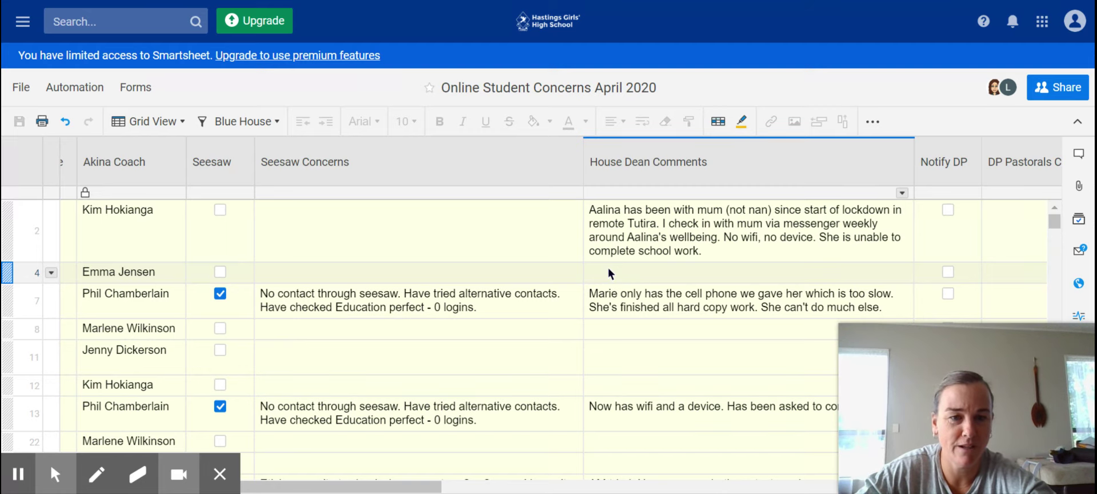
scroll(608, 274, down, 1)
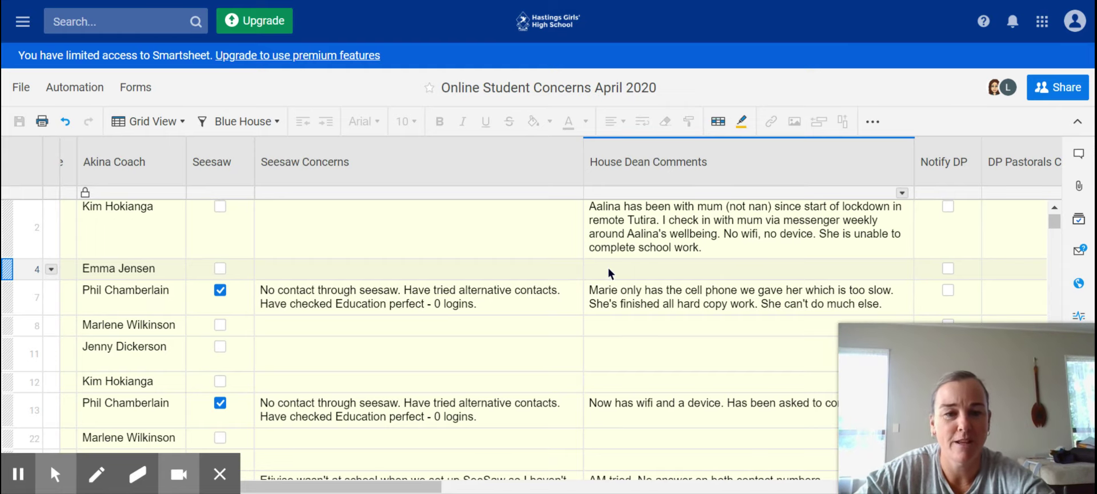
scroll(608, 267, right, 5)
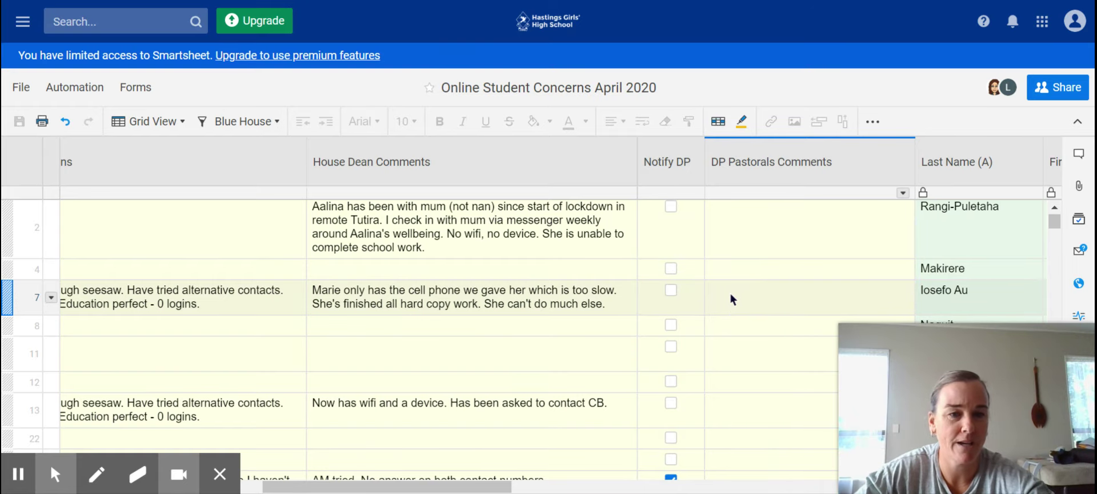
scroll(730, 293, left, 5)
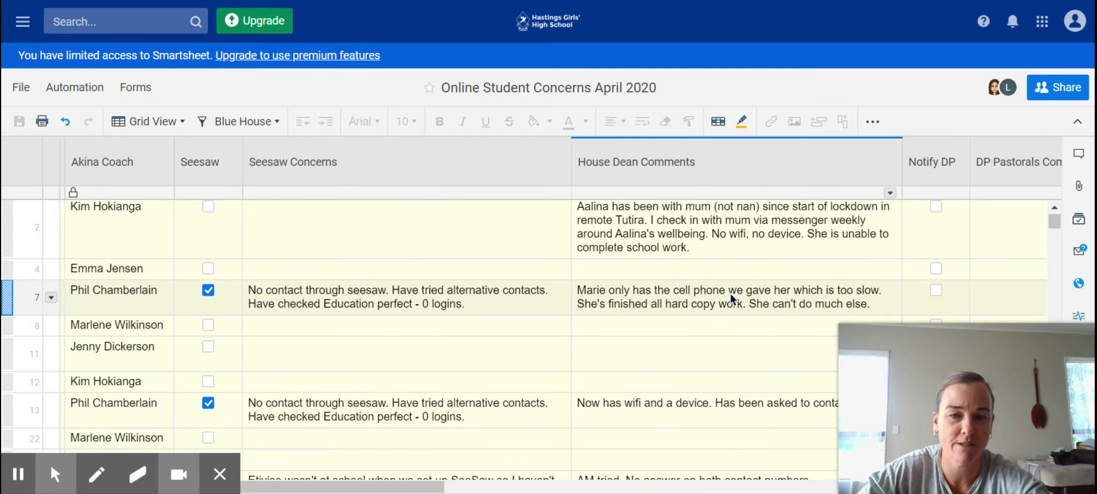
scroll(731, 293, left, 8)
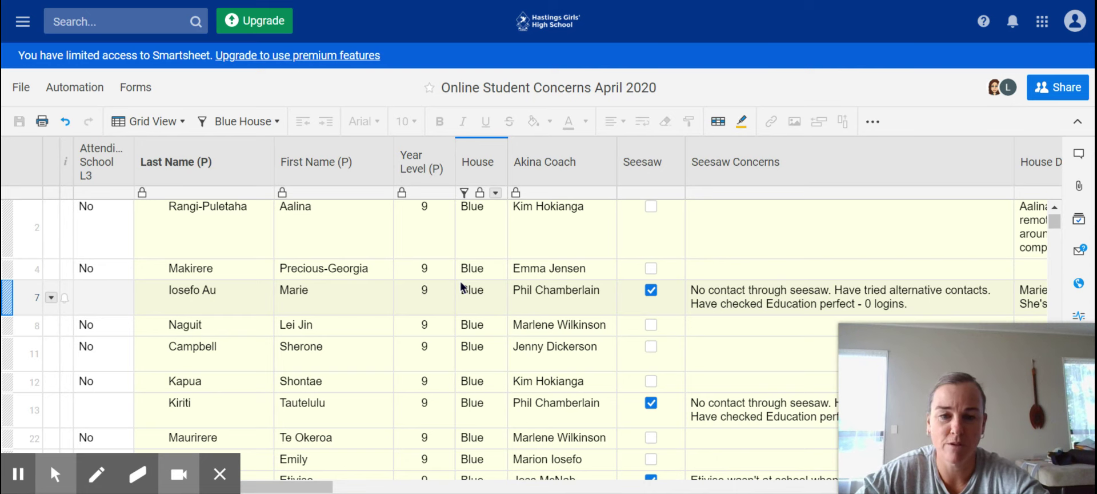
- Browse the Year 10 to Year 12 Blue House students and read the Seesaw Concerns entry in row 442
scroll(463, 287, down, 20)
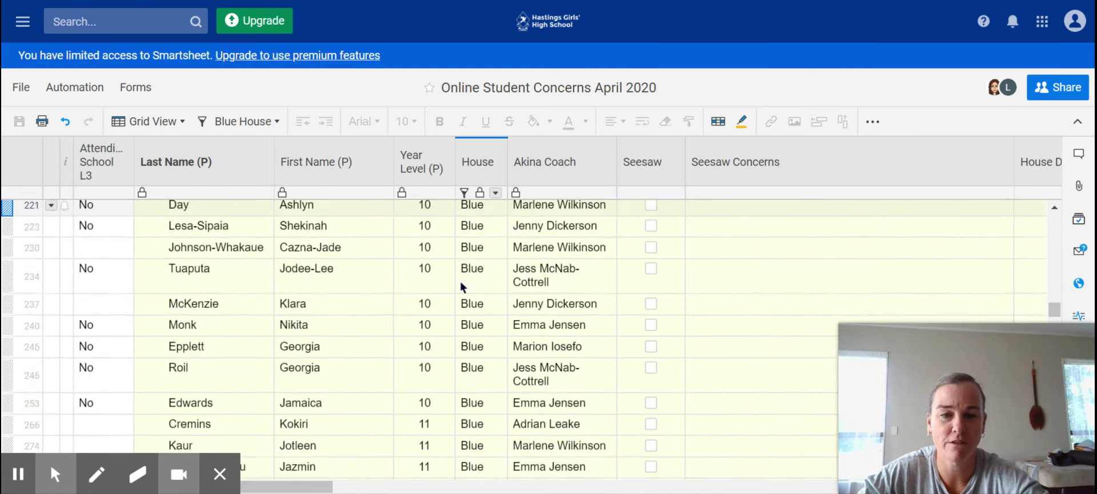
scroll(463, 286, down, 8)
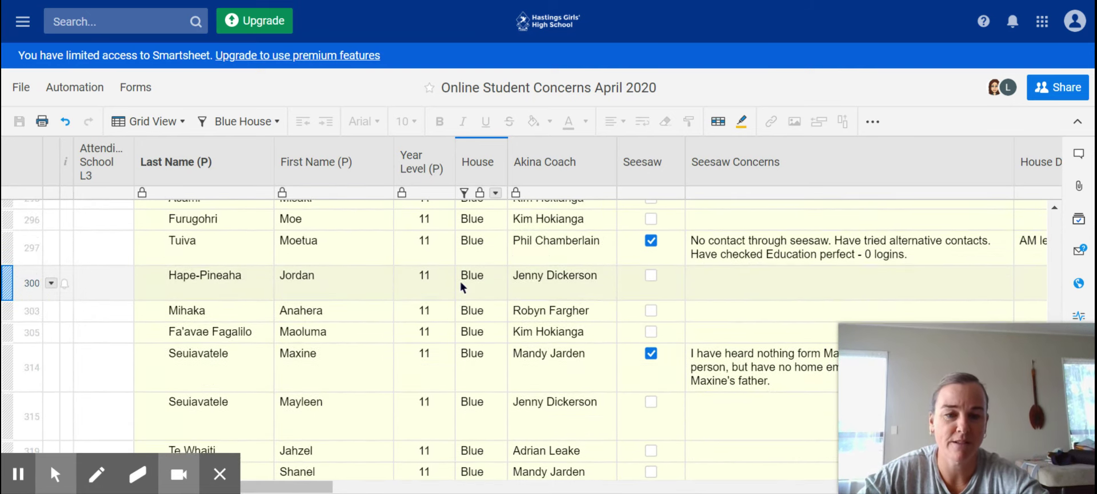
scroll(460, 281, down, 8)
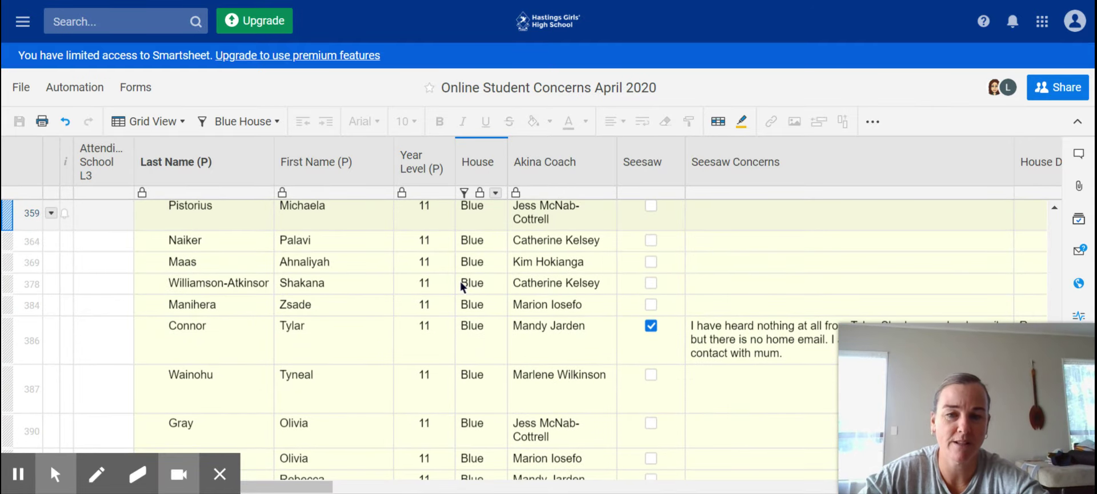
scroll(463, 287, up, 2)
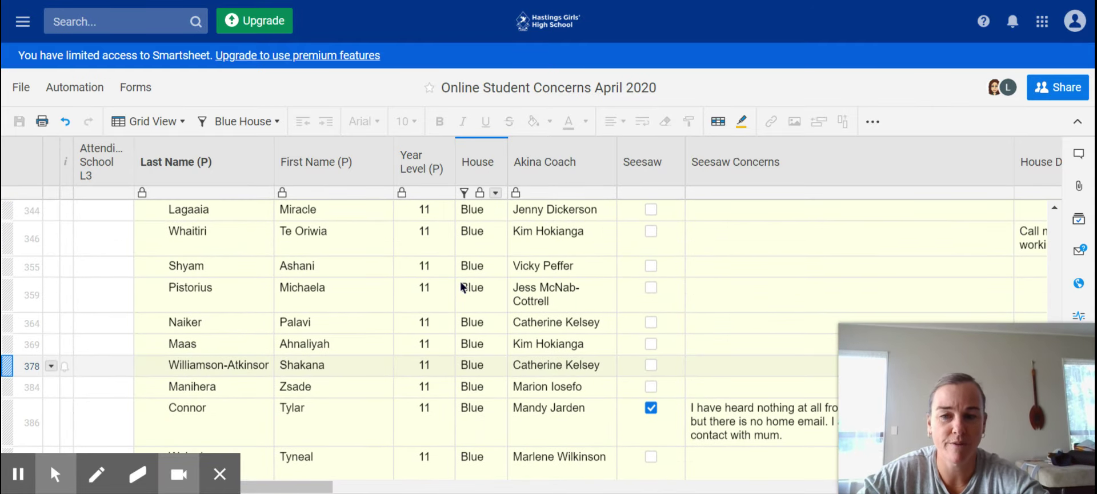
scroll(463, 287, down, 5)
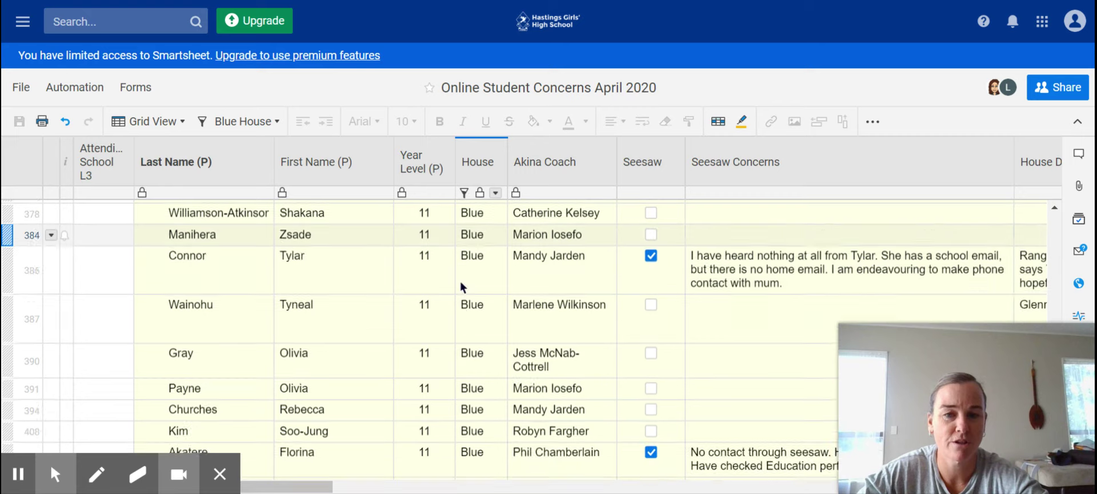
scroll(462, 286, down, 2)
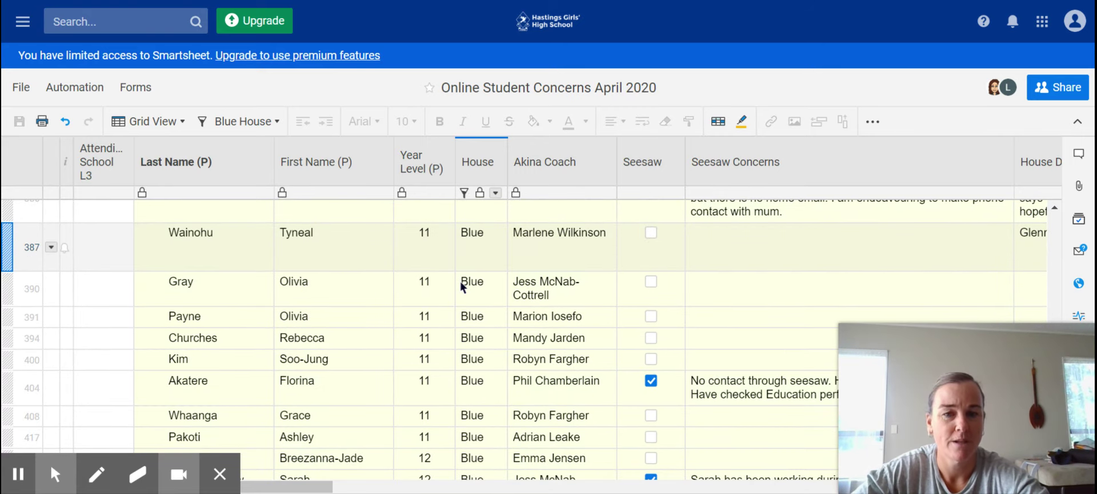
scroll(461, 281, down, 4)
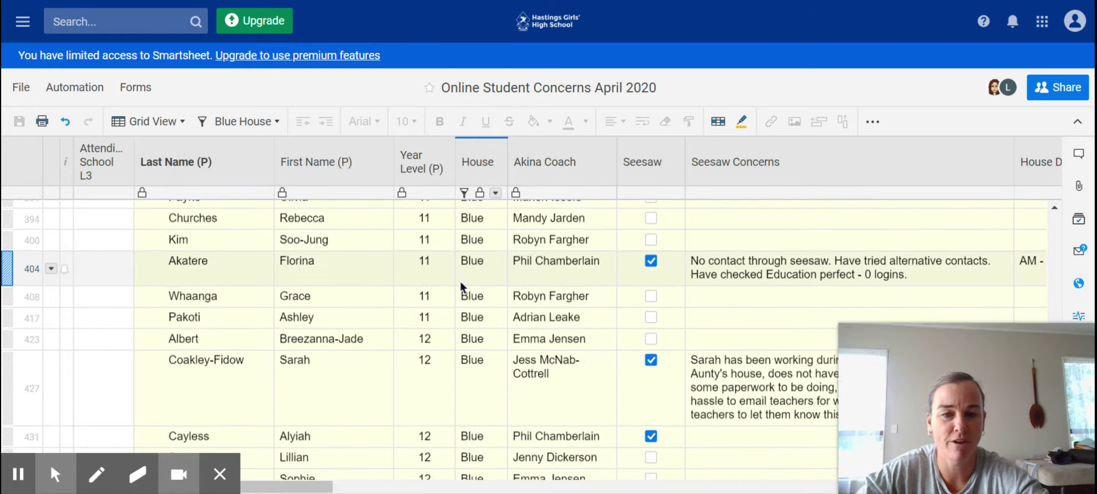
scroll(462, 286, down, 4)
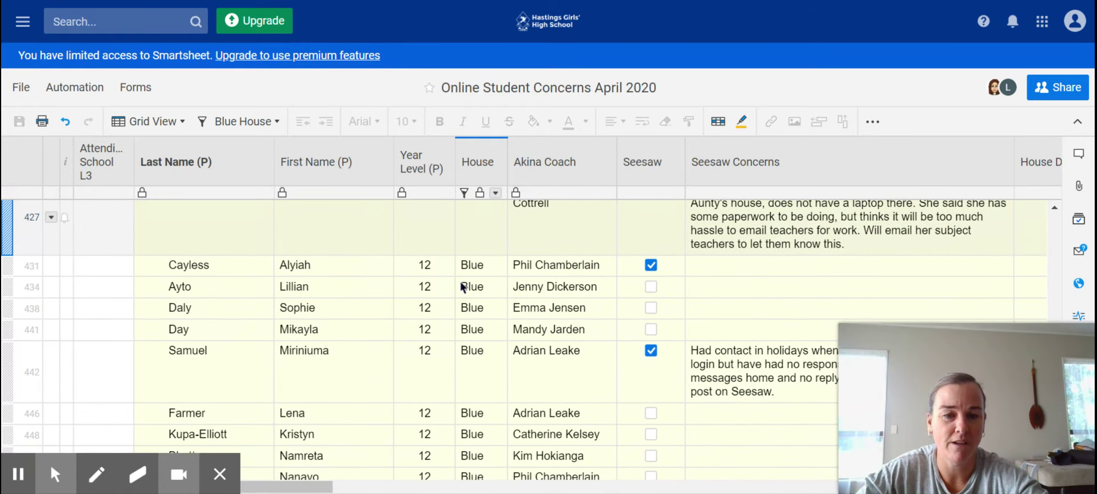
scroll(463, 286, down, 1)
scroll(462, 286, right, 4)
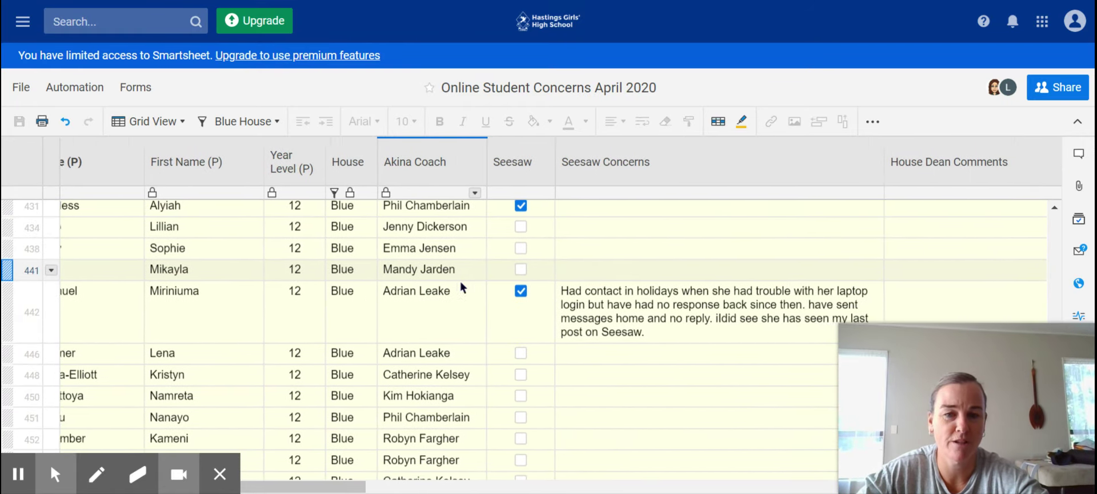
click(598, 290)
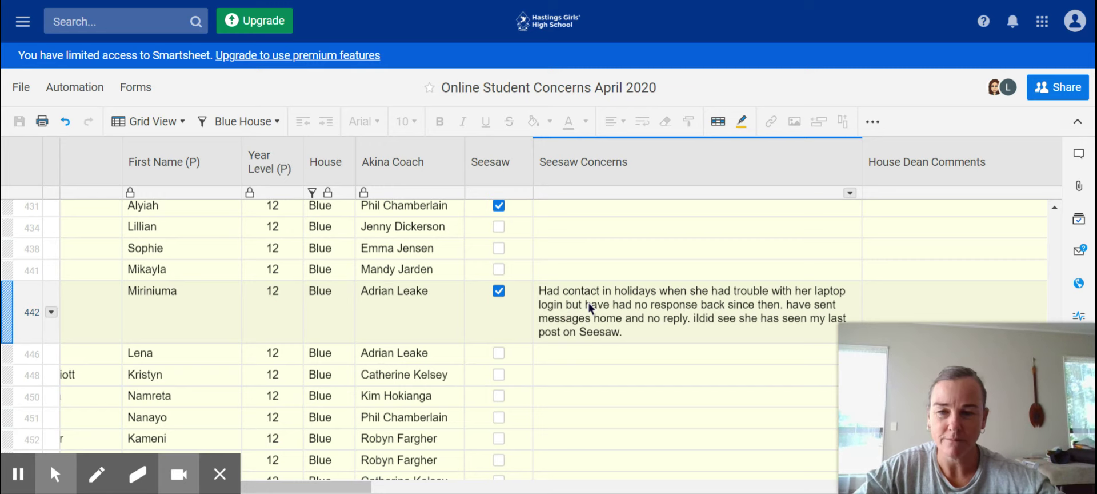
- Look over the Seesaw Concerns entry in row 442, then return to the student names and the Attending School L3 column
scroll(589, 303, right, 2)
scroll(588, 303, right, 2)
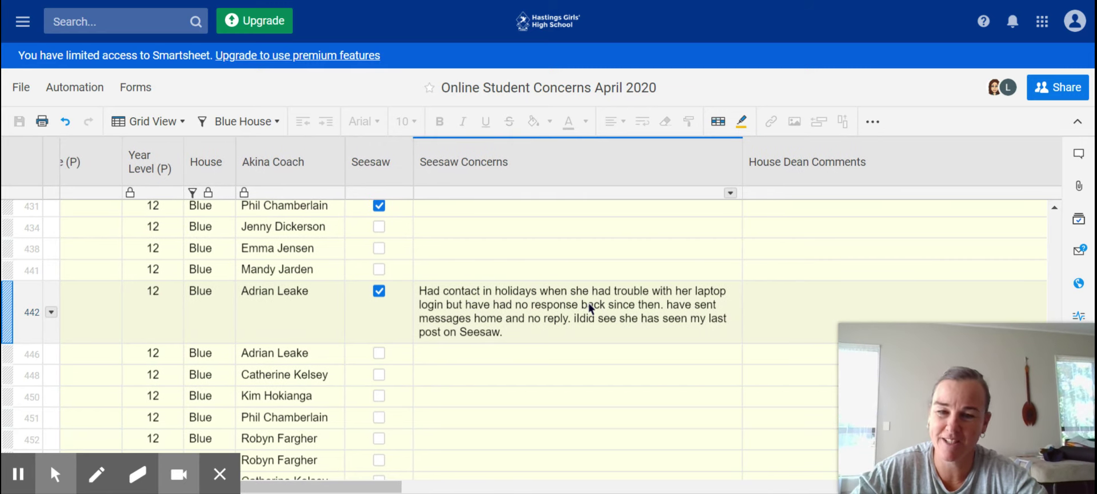
scroll(589, 303, left, 3)
scroll(589, 303, left, 5)
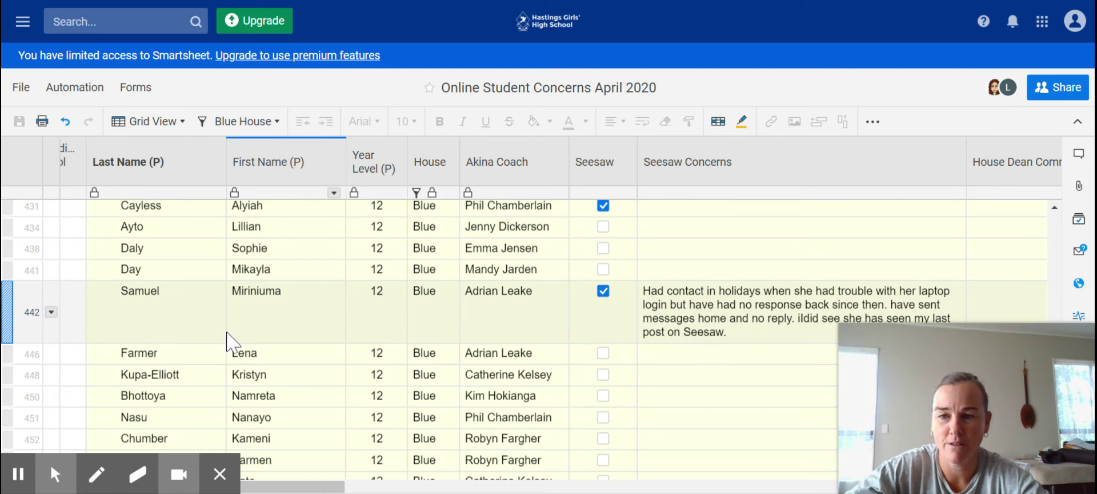
scroll(228, 337, left, 3)
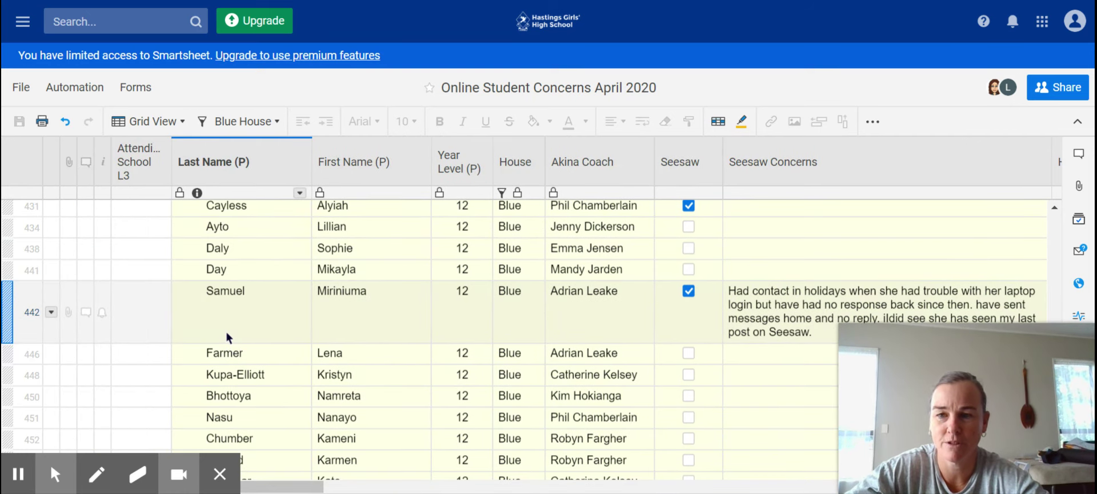
- Examine the Attending School L3 column for the Year 9 and Year 10 Blue House students
scroll(171, 268, up, 2)
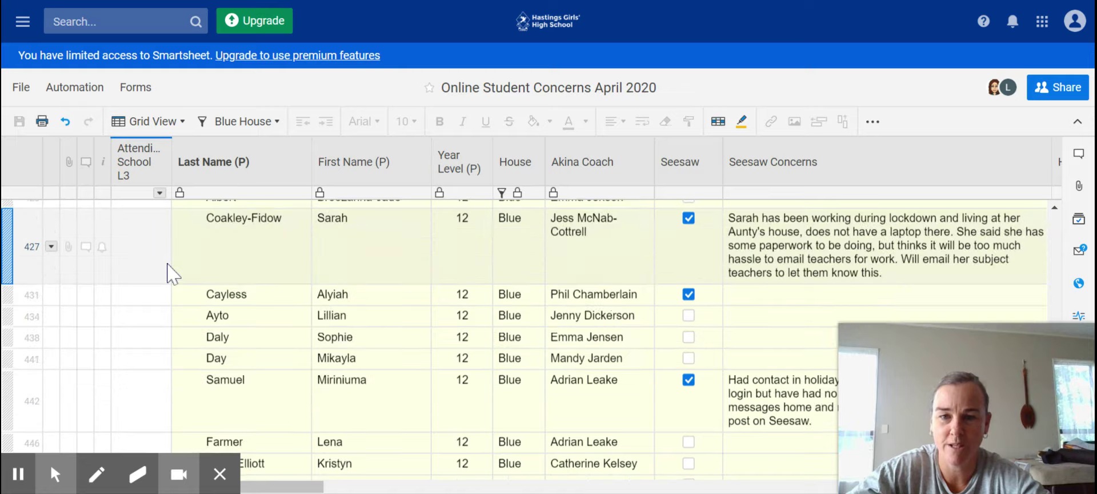
scroll(168, 264, up, 15)
scroll(167, 264, up, 8)
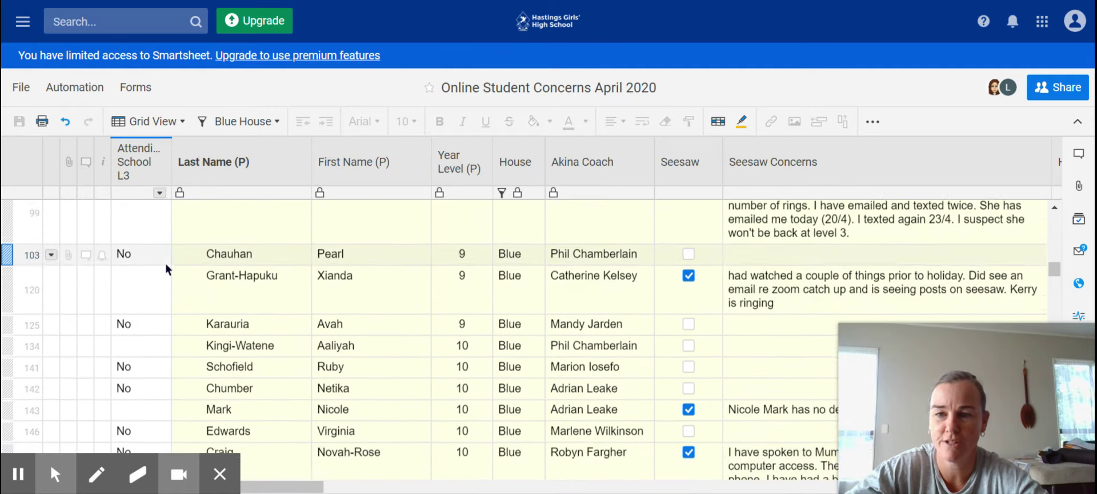
scroll(166, 263, up, 2)
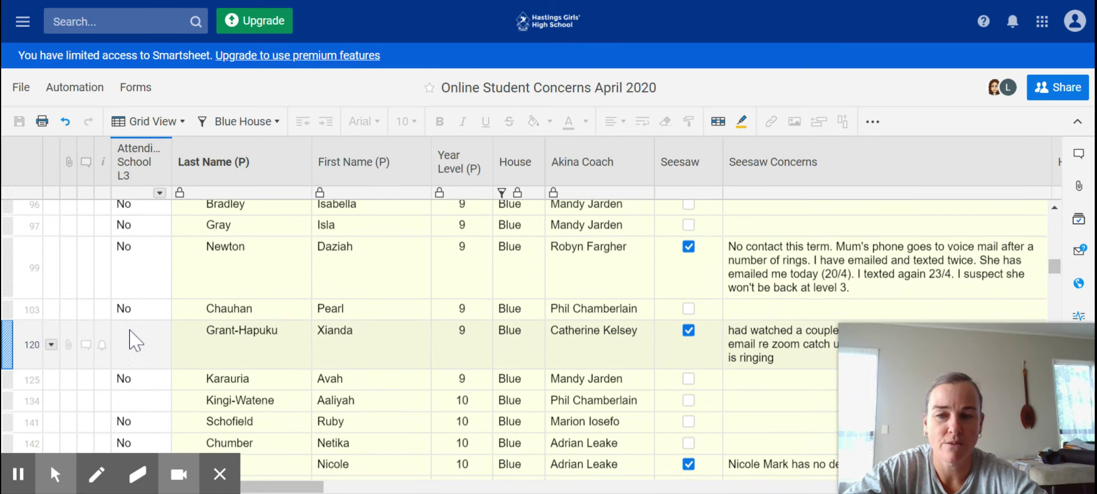
scroll(140, 373, down, 2)
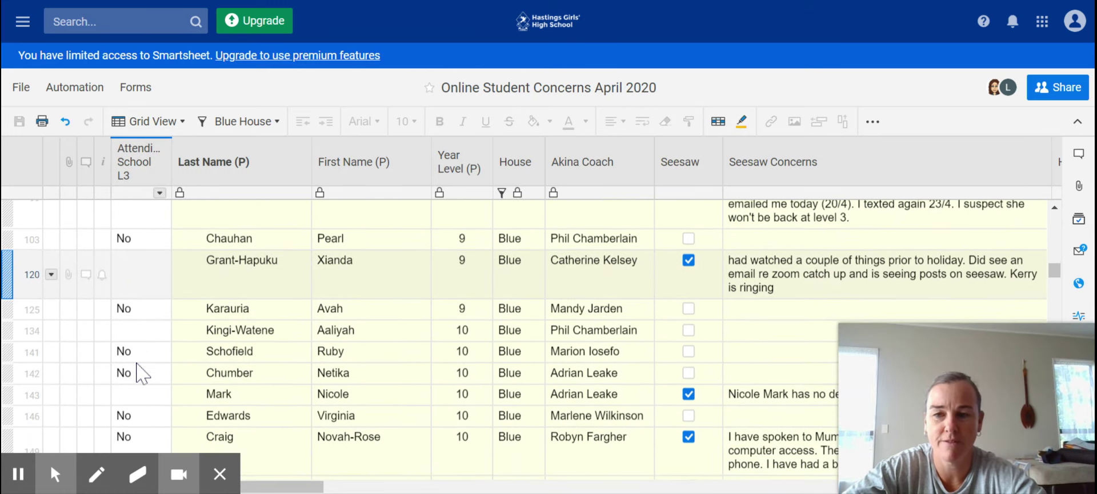
scroll(137, 364, down, 3)
scroll(135, 364, down, 5)
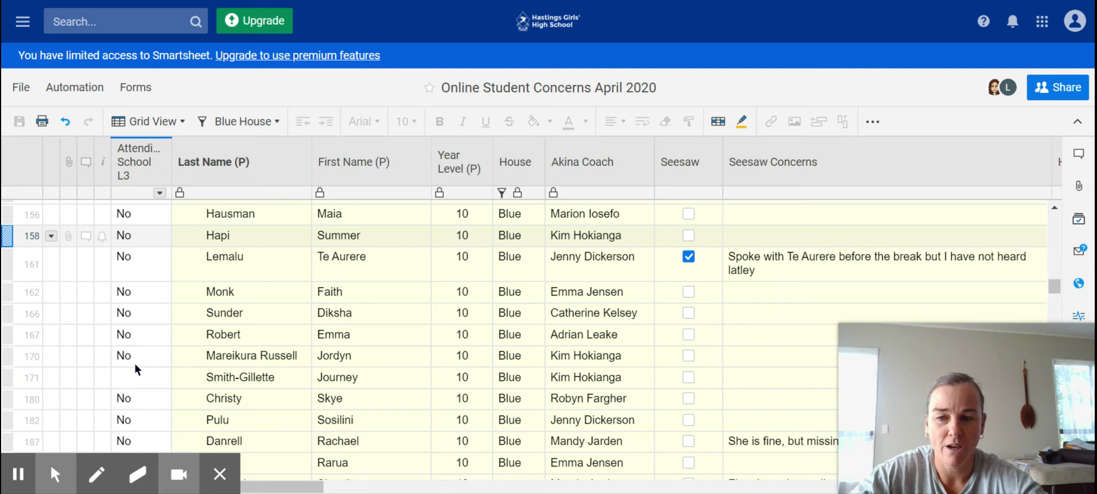
scroll(135, 364, up, 5)
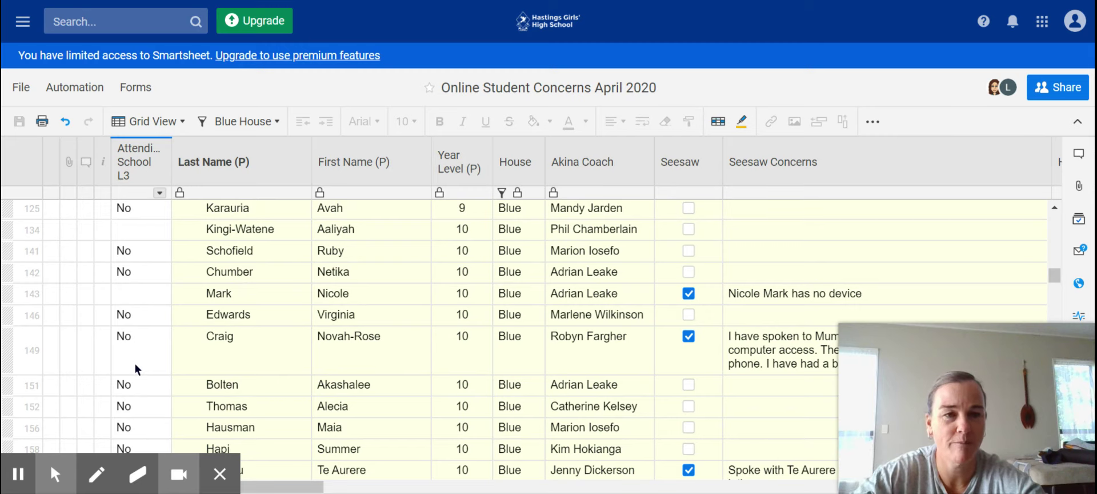
click(266, 345)
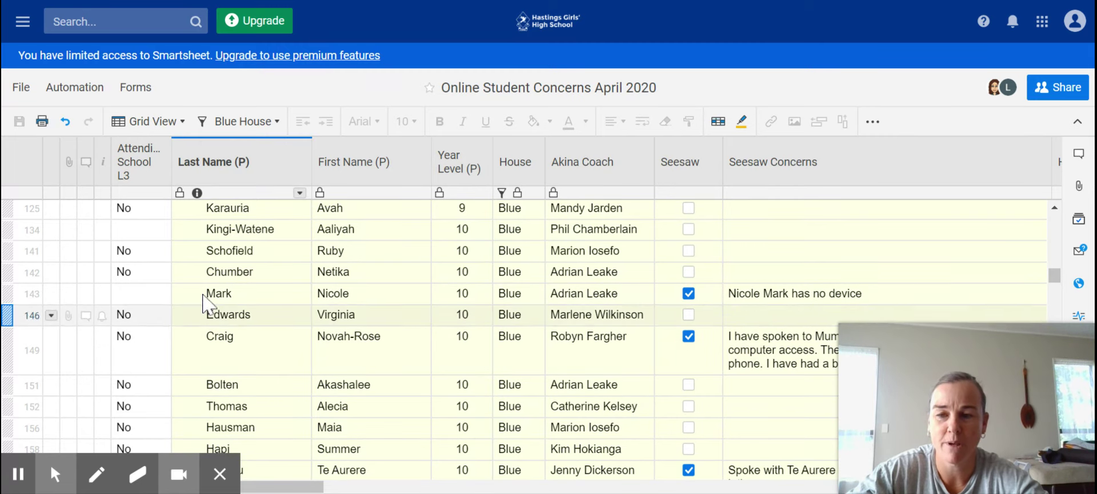
click(163, 280)
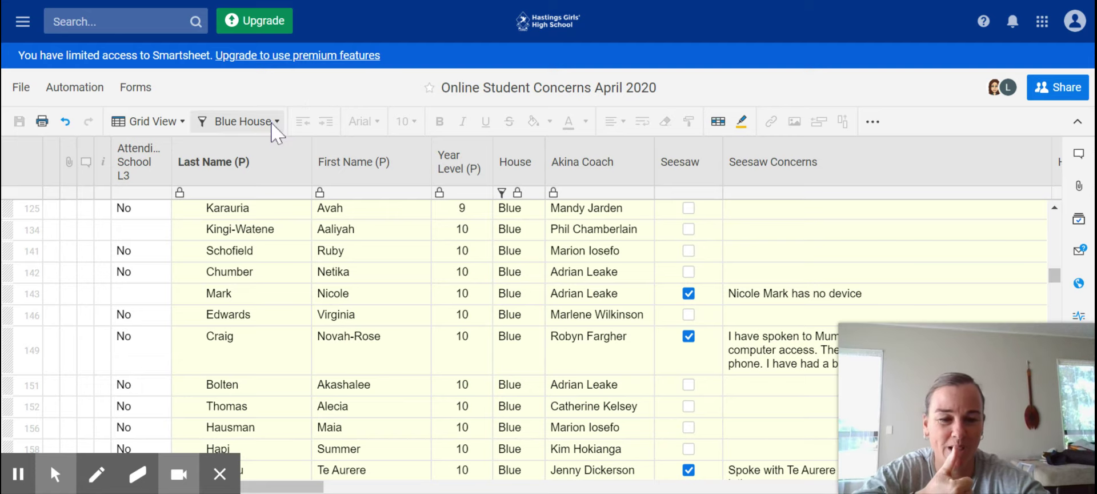
click(55, 474)
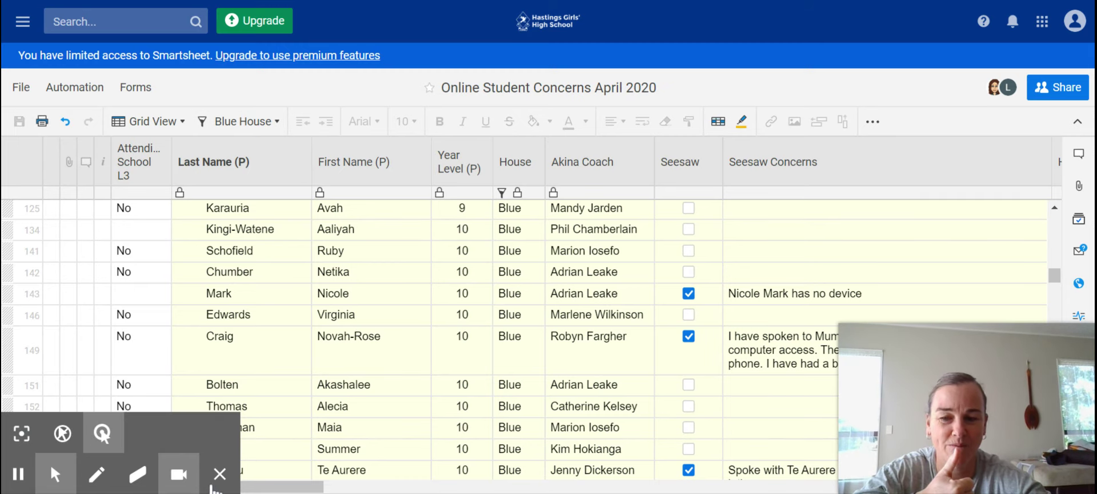